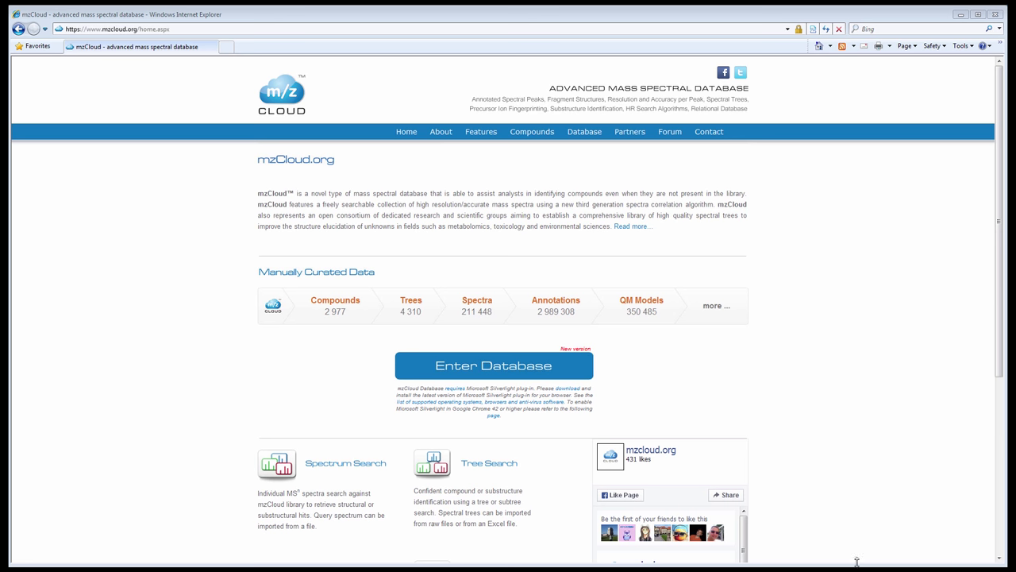
Enter the spectral database and browse Dopamine's expanded metadata and quantum chemical annotations
{"action": "left_click_drag", "start_coordinate": [1001, 327], "coordinate": [997, 508]}
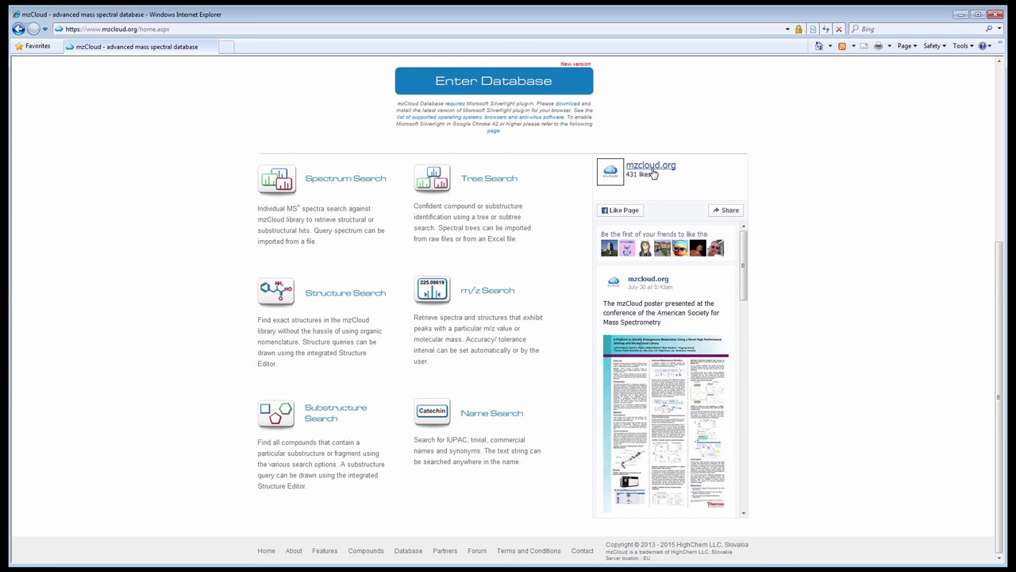
{"action": "left_click", "coordinate": [546, 81]}
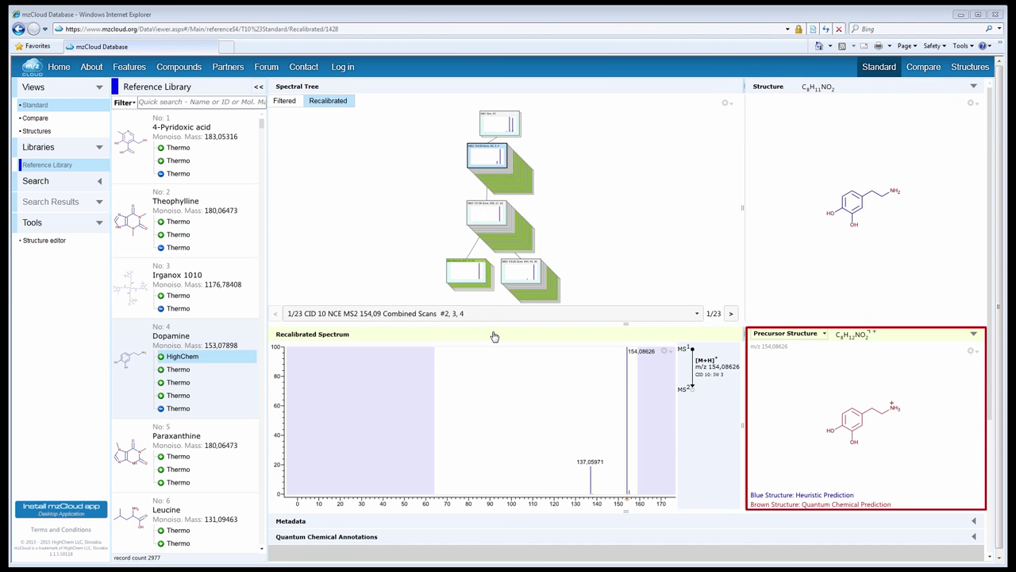
{"action": "left_click", "coordinate": [920, 514]}
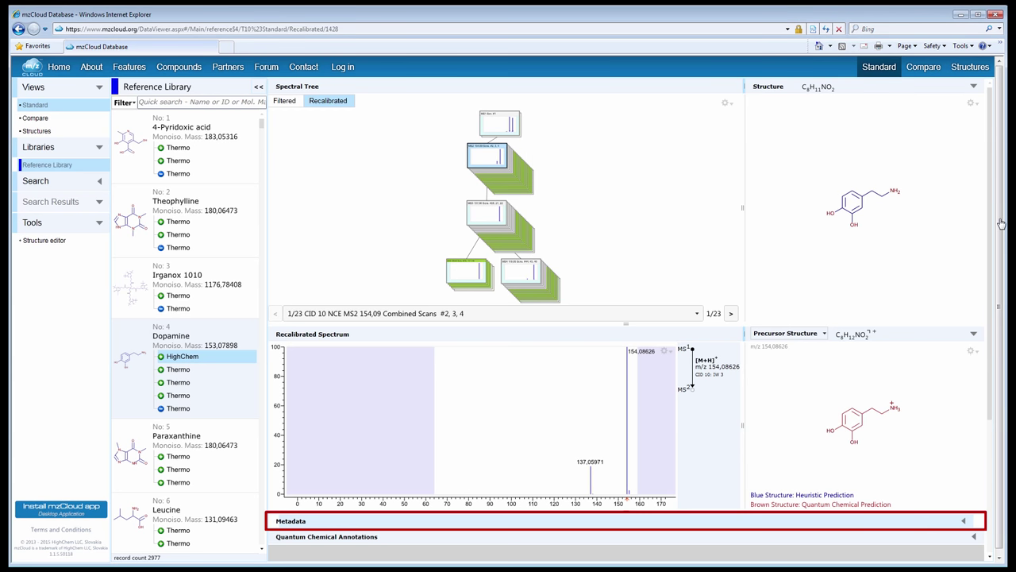
{"action": "mouse_move", "coordinate": [1001, 224]}
{"action": "left_mouse_down"}
{"action": "mouse_move", "coordinate": [990, 238]}
{"action": "mouse_move", "coordinate": [989, 528]}
{"action": "left_mouse_up"}
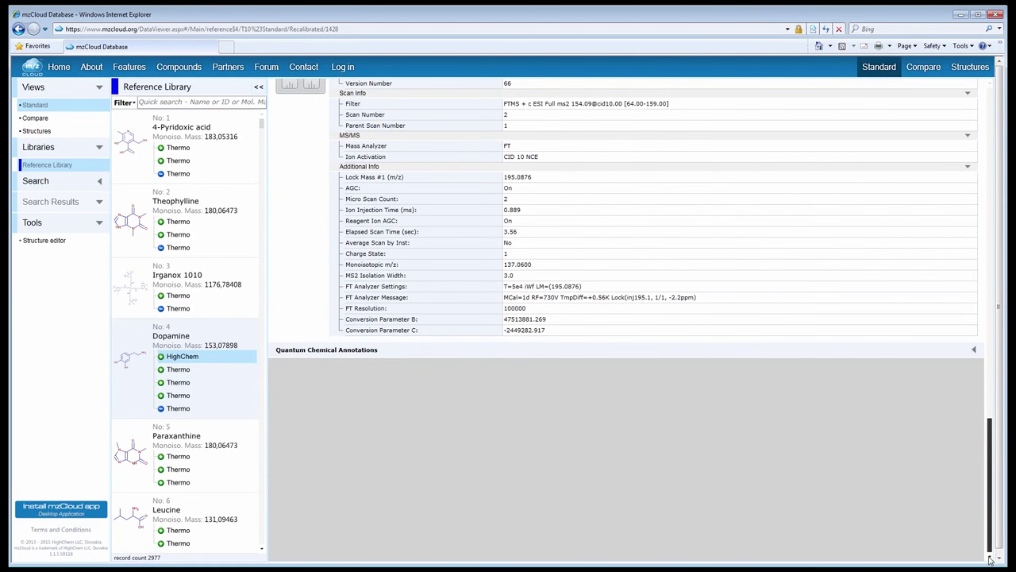
{"action": "left_click", "coordinate": [977, 350]}
{"action": "left_click_drag", "start_coordinate": [989, 410], "coordinate": [991, 433]}
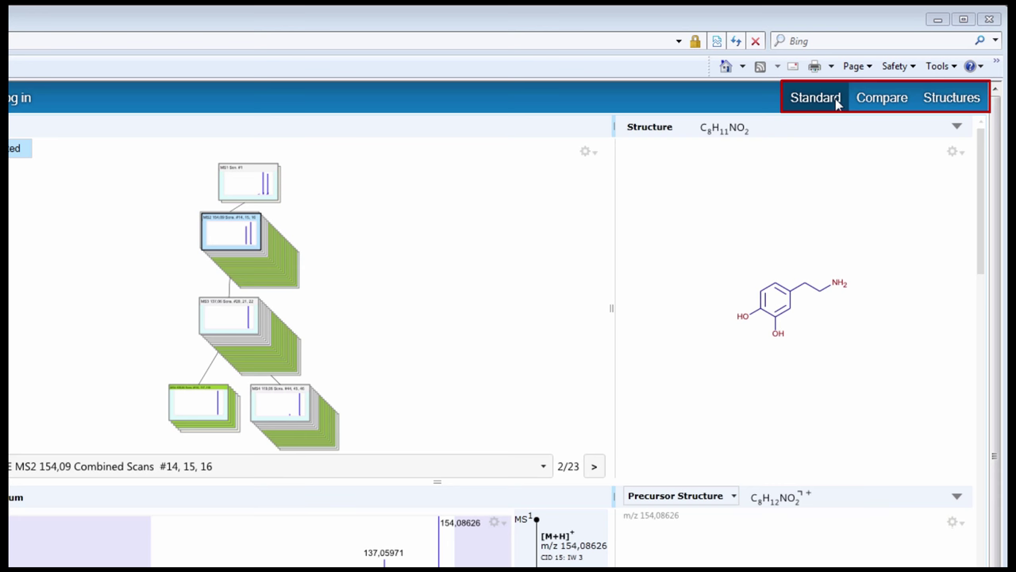
Switch Dopamine's record to Compare view to see library, difference and query spectra
{"action": "left_click", "coordinate": [883, 99]}
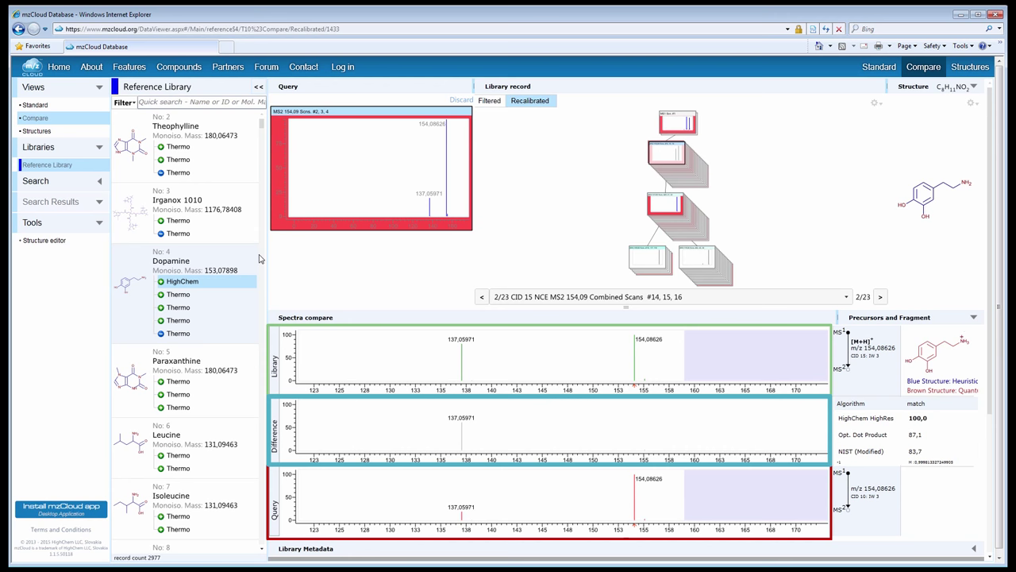
Open the 4-Pyridoxic acid record from the Structures grid in Standard view
{"action": "left_click", "coordinate": [83, 132]}
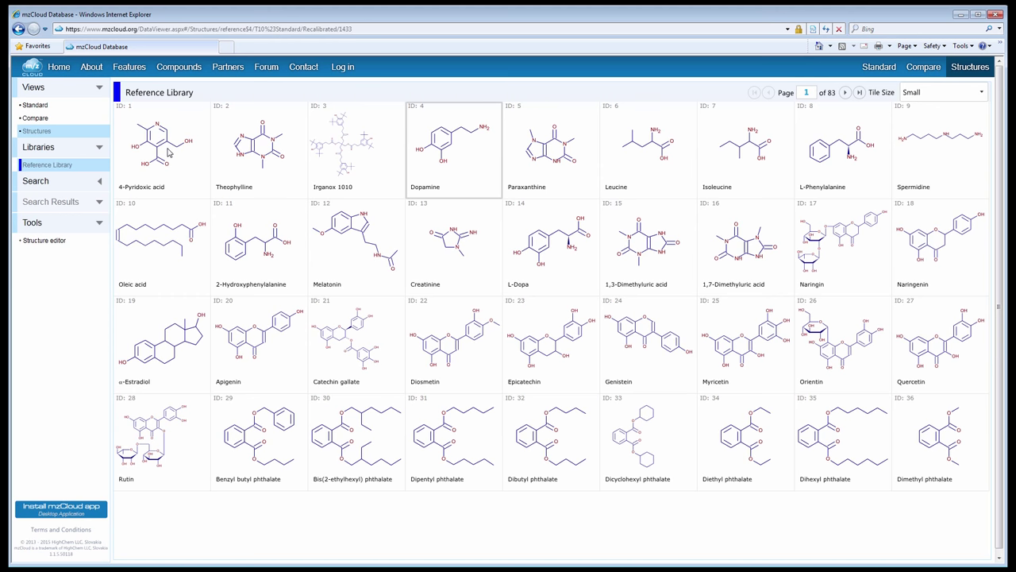
{"action": "left_click", "coordinate": [157, 188]}
{"action": "double_click", "coordinate": [157, 188]}
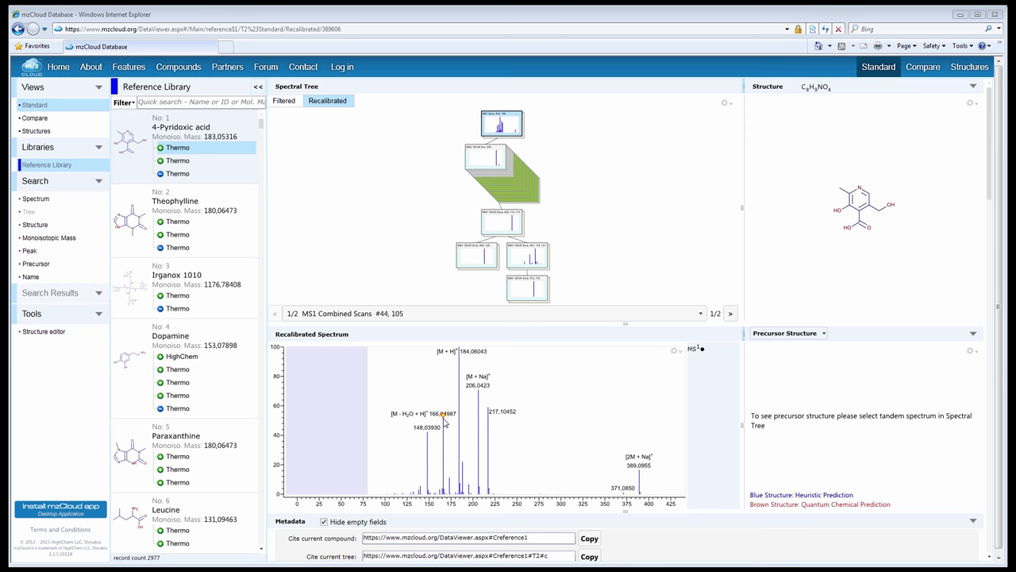
Annotate 4-Pyridoxic acid's MS2 spectrum peaks with fragment structures and show the Breakdown Curves chart
{"action": "left_click", "coordinate": [508, 176]}
{"action": "left_click", "coordinate": [666, 354]}
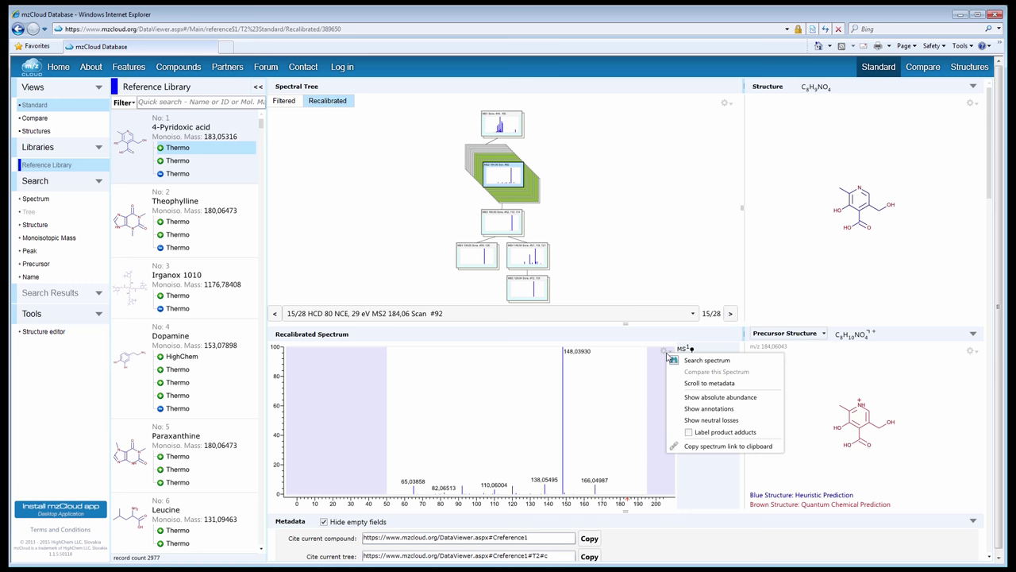
{"action": "left_click", "coordinate": [711, 409]}
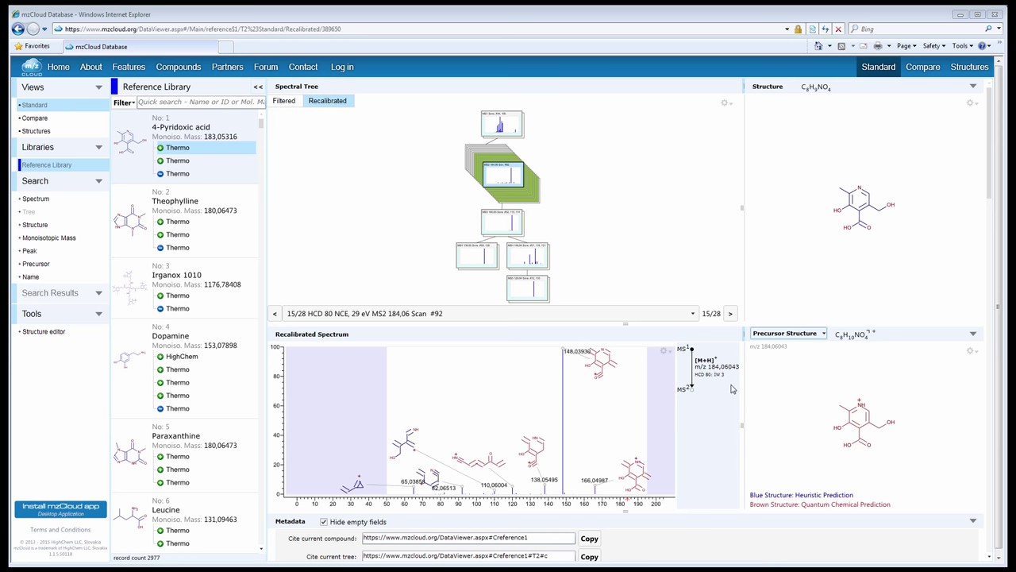
{"action": "left_click", "coordinate": [789, 334]}
{"action": "left_click", "coordinate": [791, 358]}
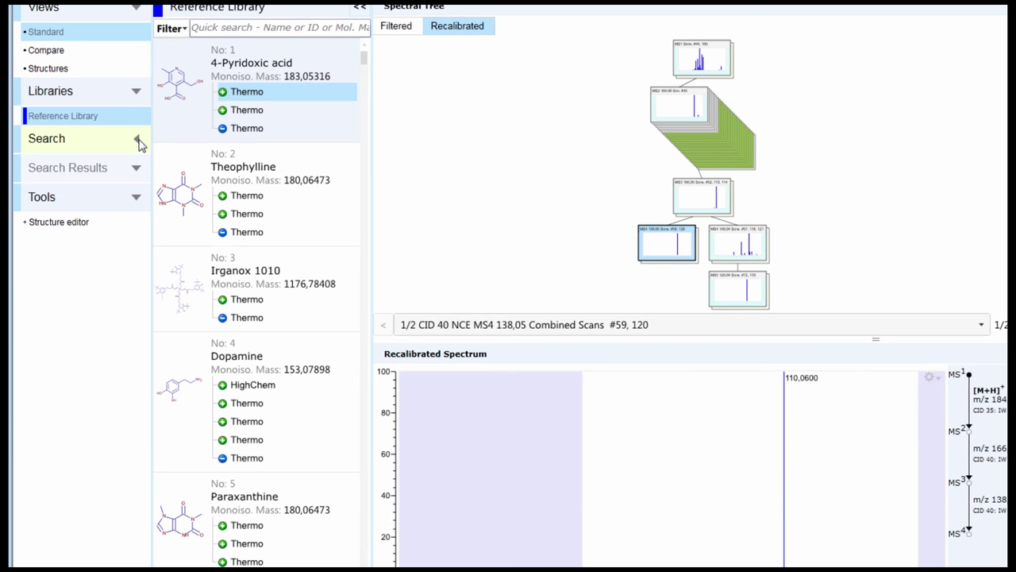
Run a name search for dopamine, then return to the full Reference Library
{"action": "left_click", "coordinate": [138, 142]}
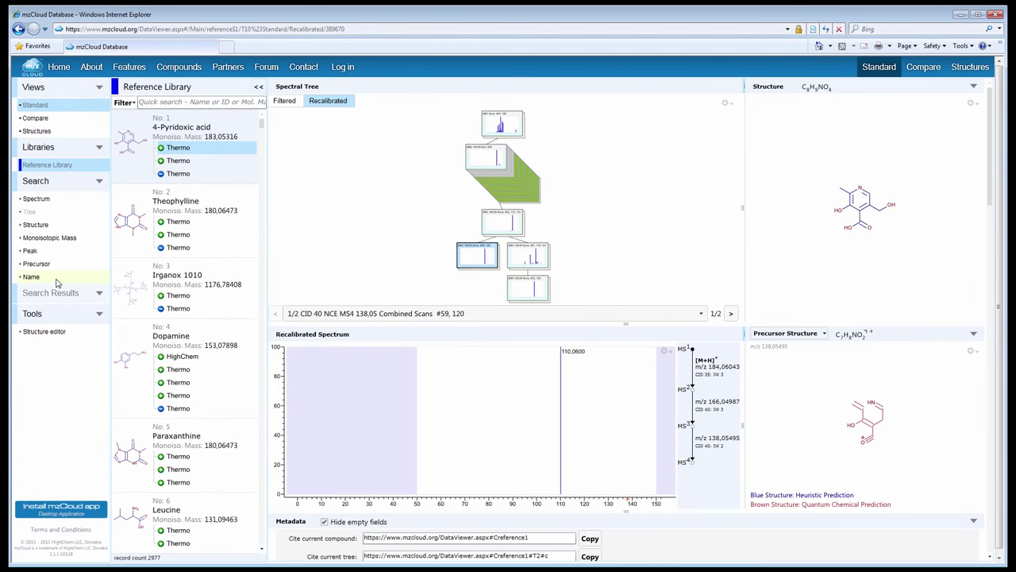
{"action": "left_click", "coordinate": [57, 279]}
{"action": "left_click", "coordinate": [510, 382]}
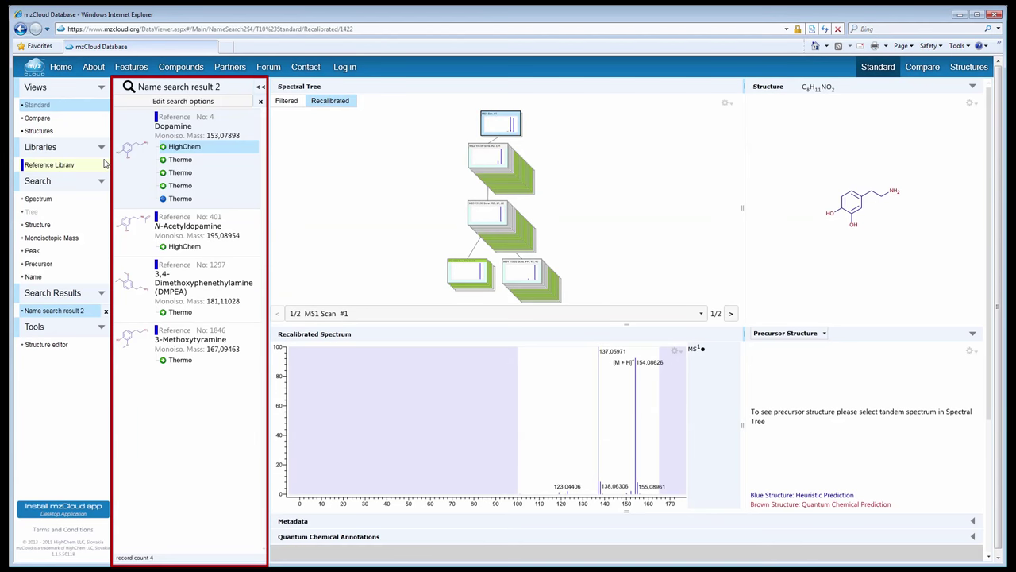
{"action": "left_click", "coordinate": [91, 164]}
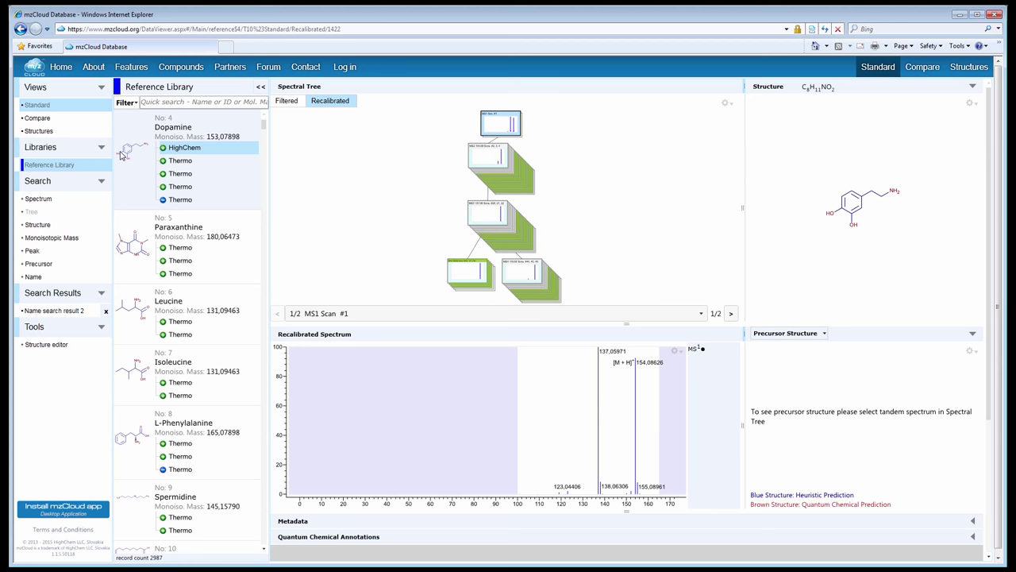
Filter the library by QM Method semi-empirical PM6, leaving 1640 records
{"action": "left_click", "coordinate": [124, 103]}
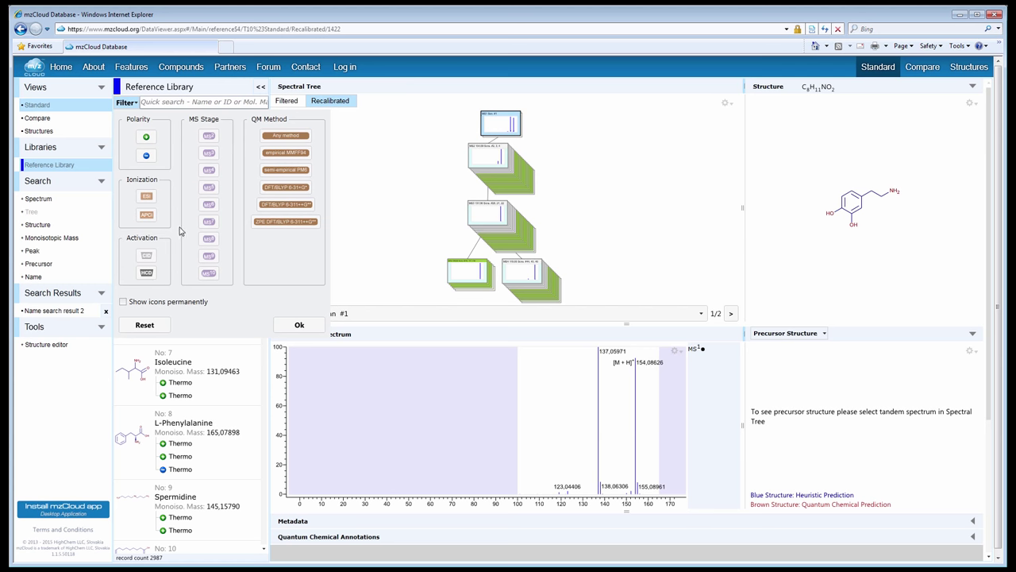
{"action": "left_click", "coordinate": [293, 177]}
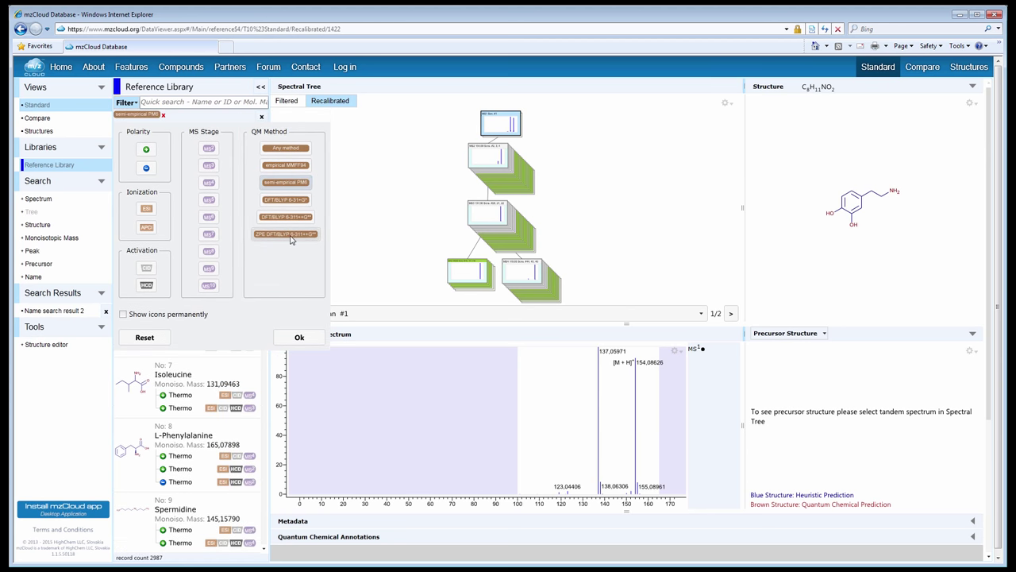
{"action": "left_click", "coordinate": [299, 336]}
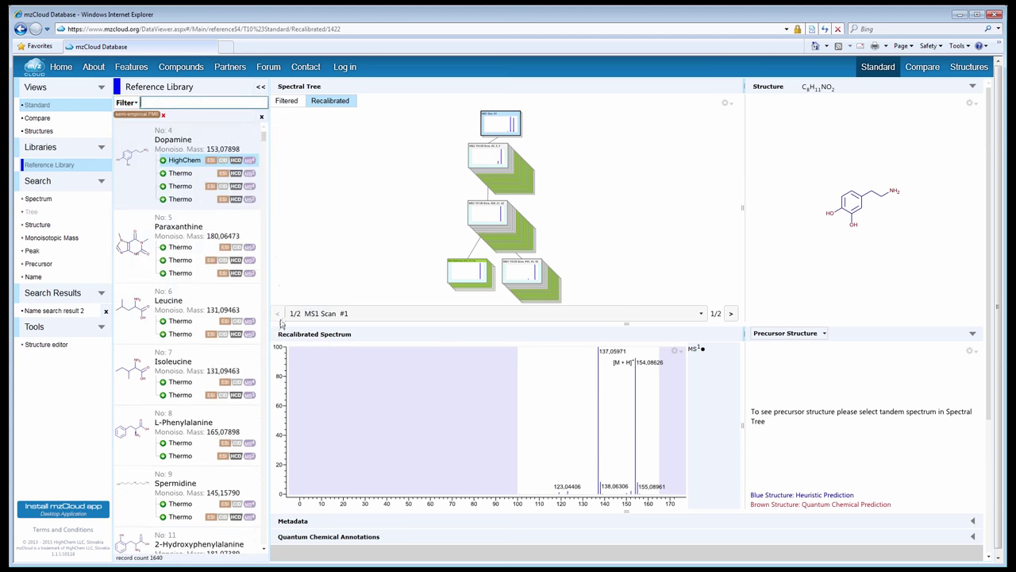
Draw a benzene ring with an added bond in the Structure Editor
{"action": "left_click", "coordinate": [67, 343]}
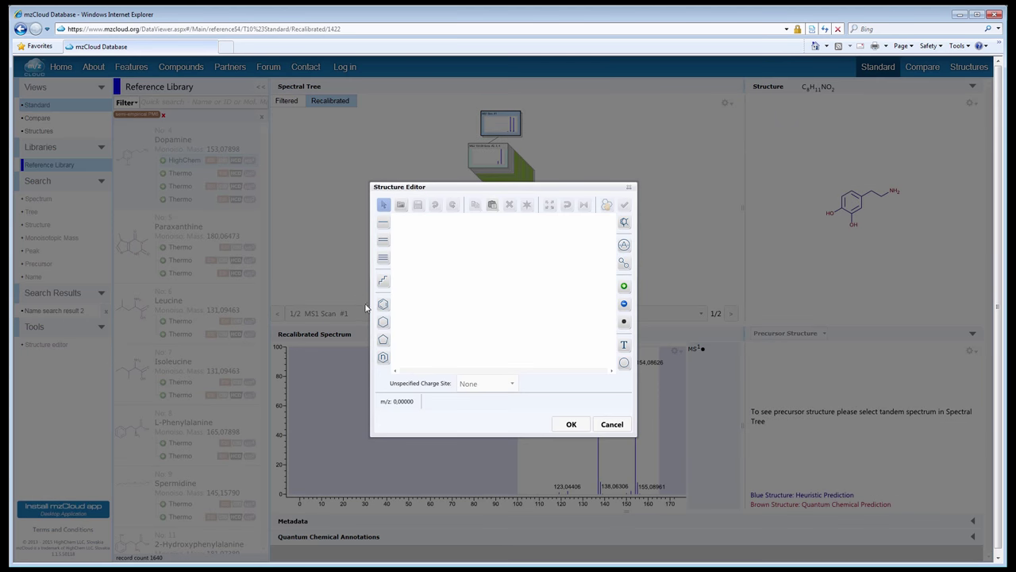
{"action": "left_click", "coordinate": [382, 304]}
{"action": "left_click", "coordinate": [454, 275]}
{"action": "left_click", "coordinate": [383, 223]}
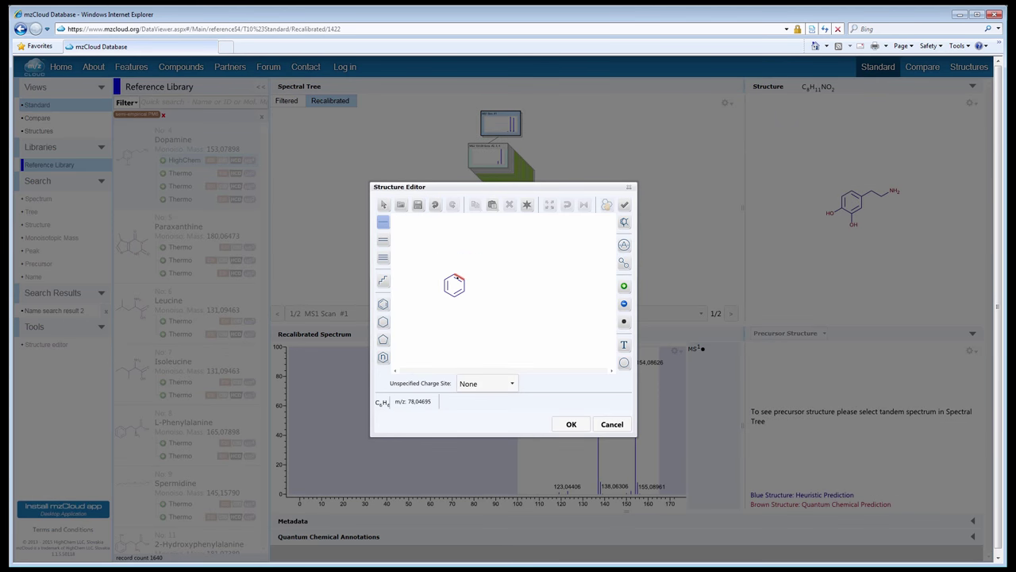
{"action": "left_click", "coordinate": [454, 274]}
{"action": "left_click", "coordinate": [384, 204]}
{"action": "left_click", "coordinate": [454, 264]}
Set the charge site to H+, confirm m/z 95.04914, and accept the structure
{"action": "left_click", "coordinate": [484, 384]}
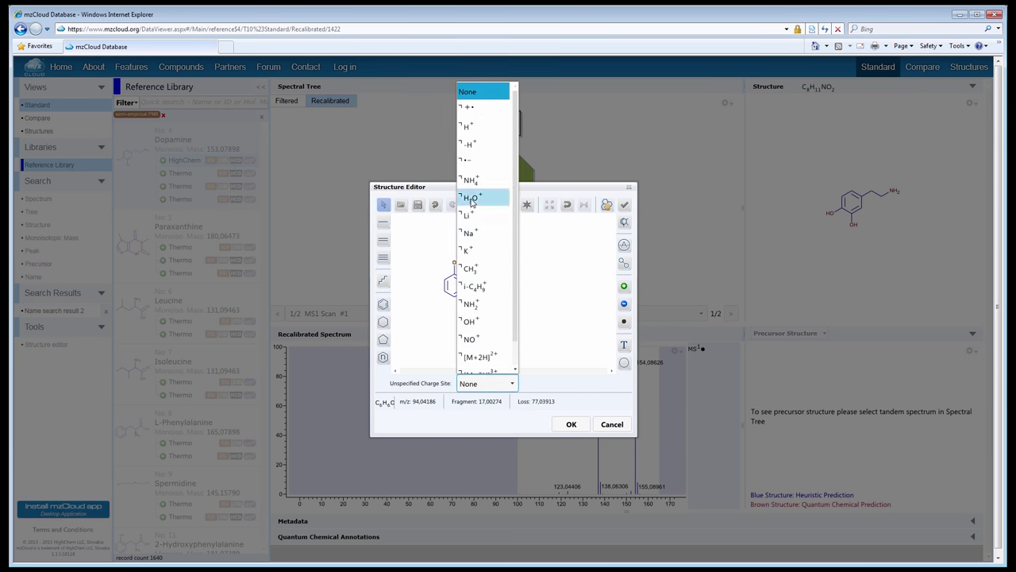
{"action": "left_click", "coordinate": [480, 134]}
{"action": "left_click_drag", "start_coordinate": [465, 280], "coordinate": [469, 297]}
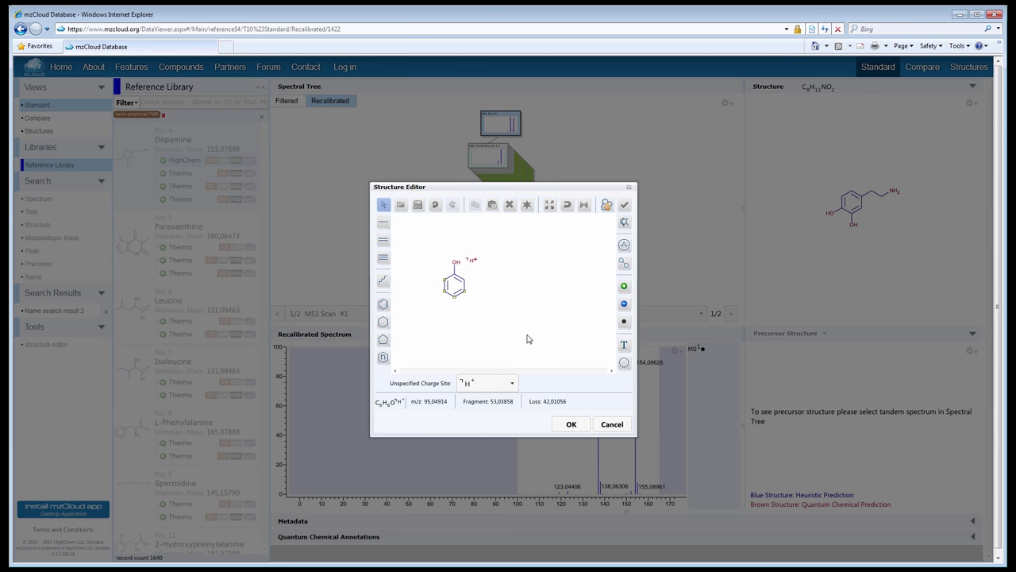
{"action": "left_click", "coordinate": [571, 426]}
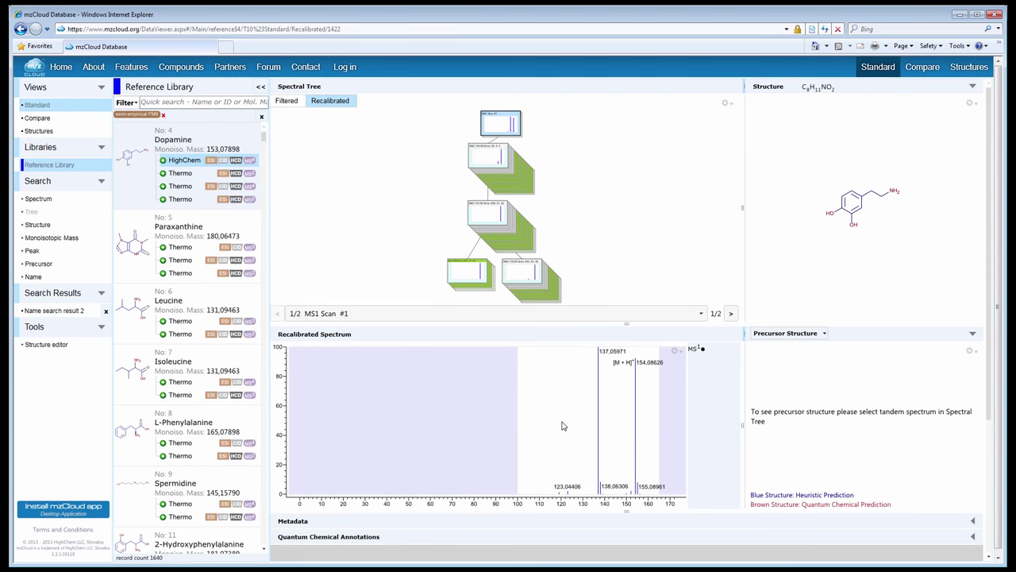